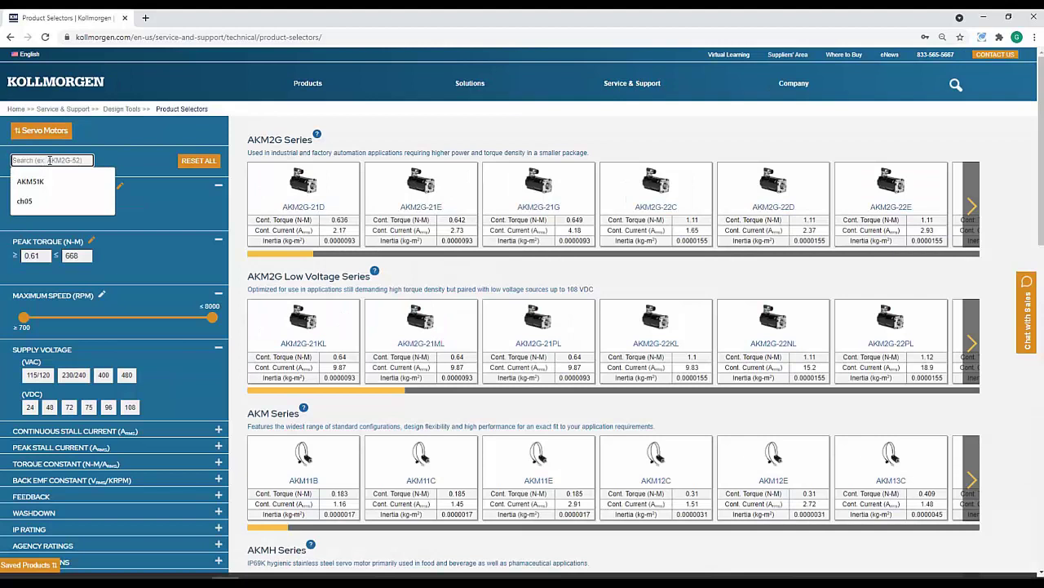
- Search for AKM2G motors and cap continuous torque at 2 N·m
{"action": "type", "text": "AK"}
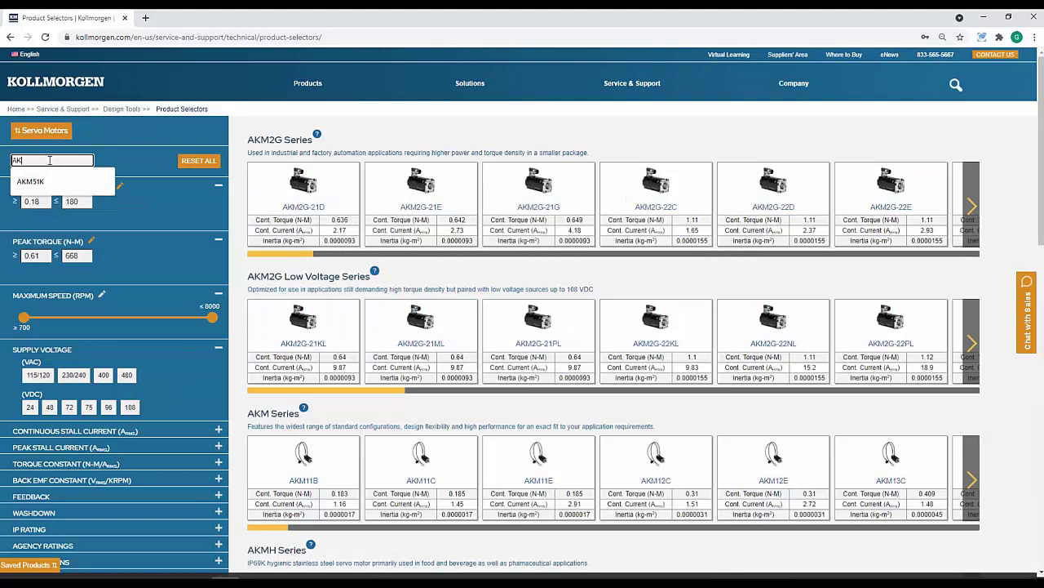
{"action": "type", "text": "M2G"}
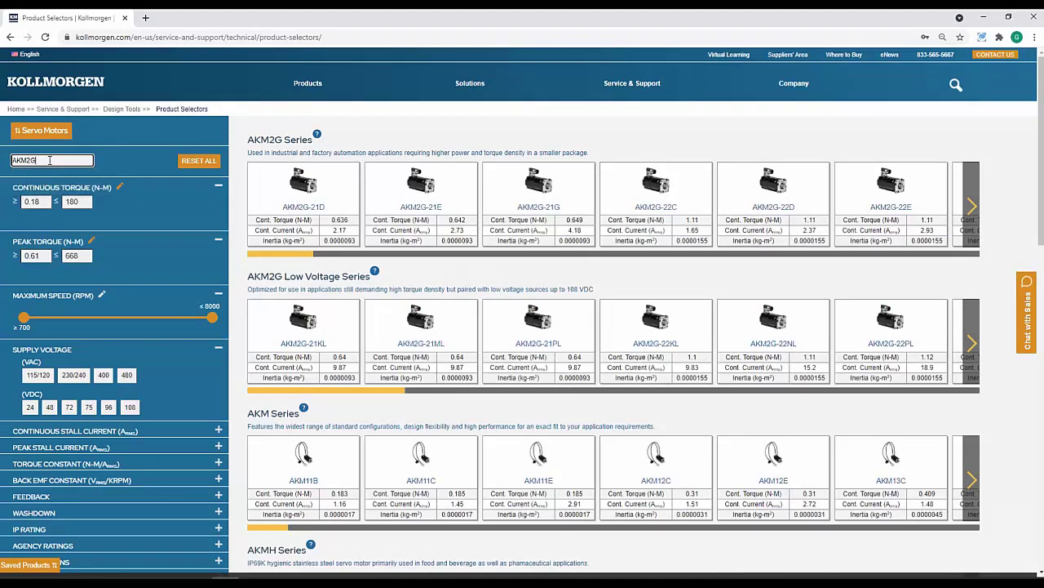
{"action": "left_click", "coordinate": [151, 160]}
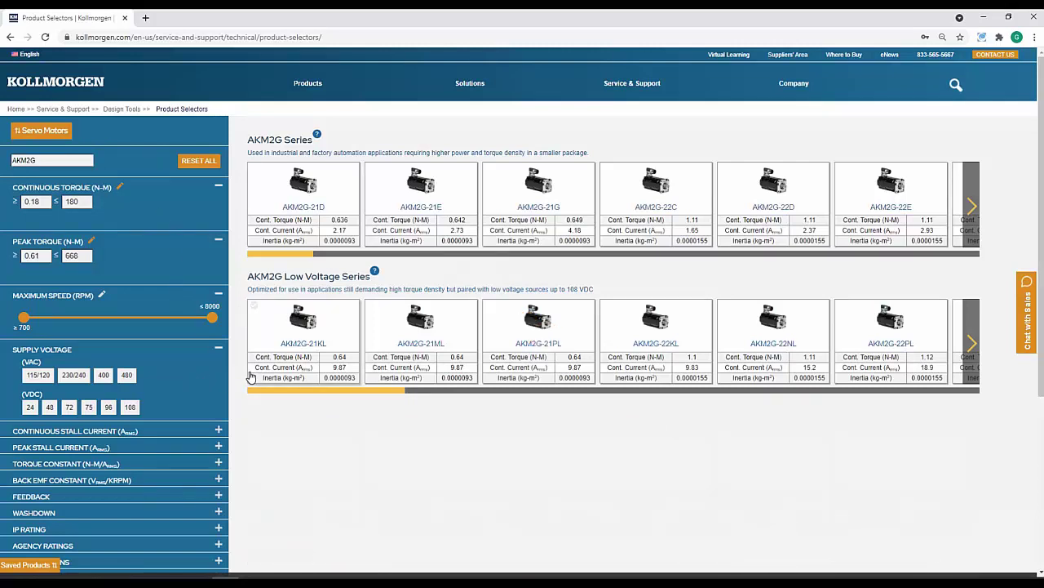
{"action": "mouse_move", "coordinate": [303, 341]}
{"action": "left_click_drag", "start_coordinate": [85, 202], "coordinate": [61, 202]}
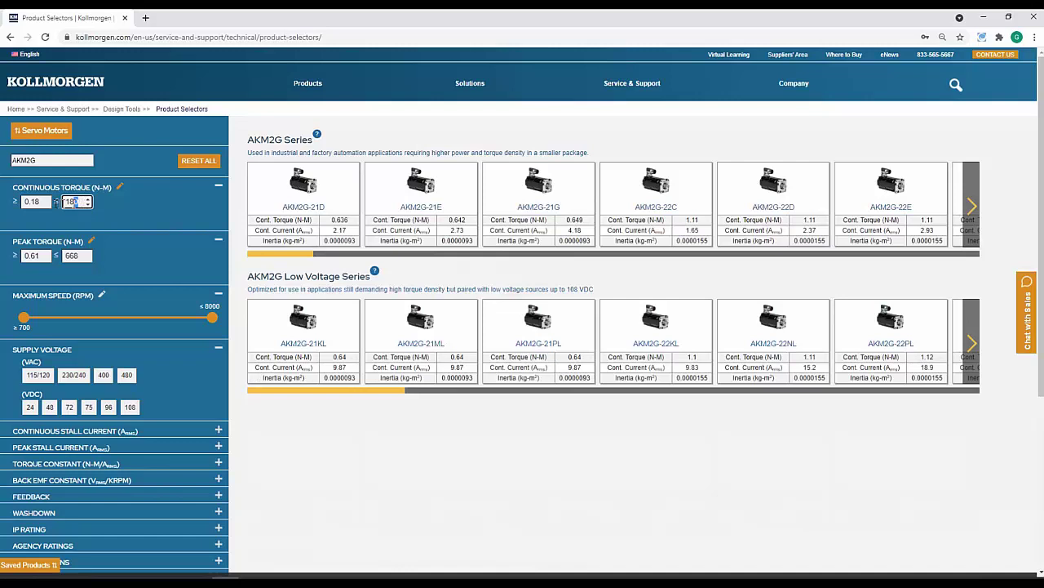
{"action": "key", "text": "ctrl+a"}
{"action": "type", "text": "2"}
- Cap peak torque at 6 N·m, restrict to 230/240 VAC, and lower the maximum speed limit
{"action": "double_click", "coordinate": [82, 255]}
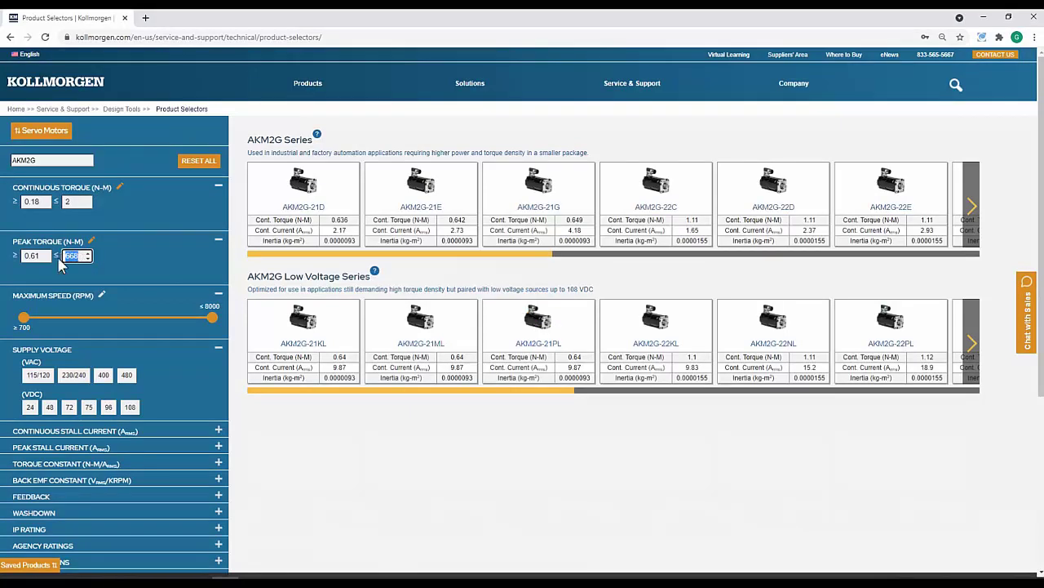
{"action": "type", "text": "6"}
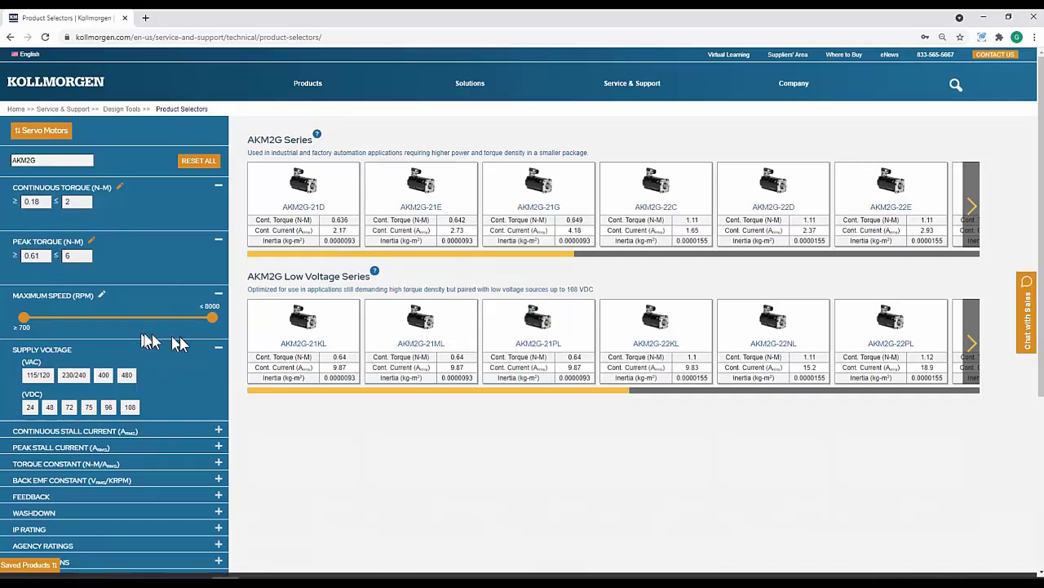
{"action": "left_click_drag", "start_coordinate": [211, 320], "coordinate": [117, 321]}
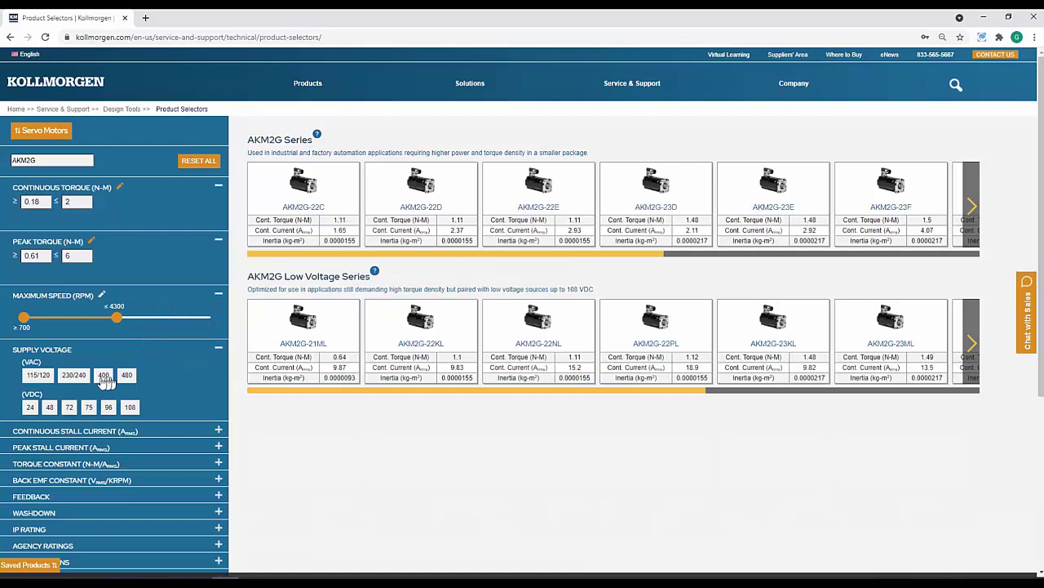
{"action": "left_click", "coordinate": [75, 376]}
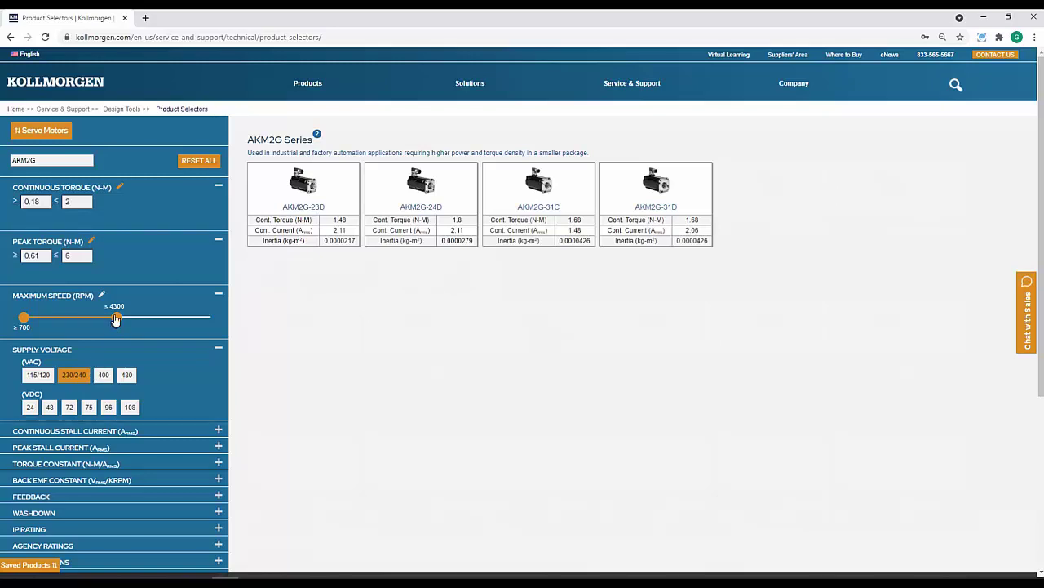
{"action": "mouse_move", "coordinate": [117, 317]}
{"action": "left_mouse_down"}
{"action": "mouse_move", "coordinate": [73, 319]}
{"action": "mouse_move", "coordinate": [114, 325]}
{"action": "left_mouse_up"}
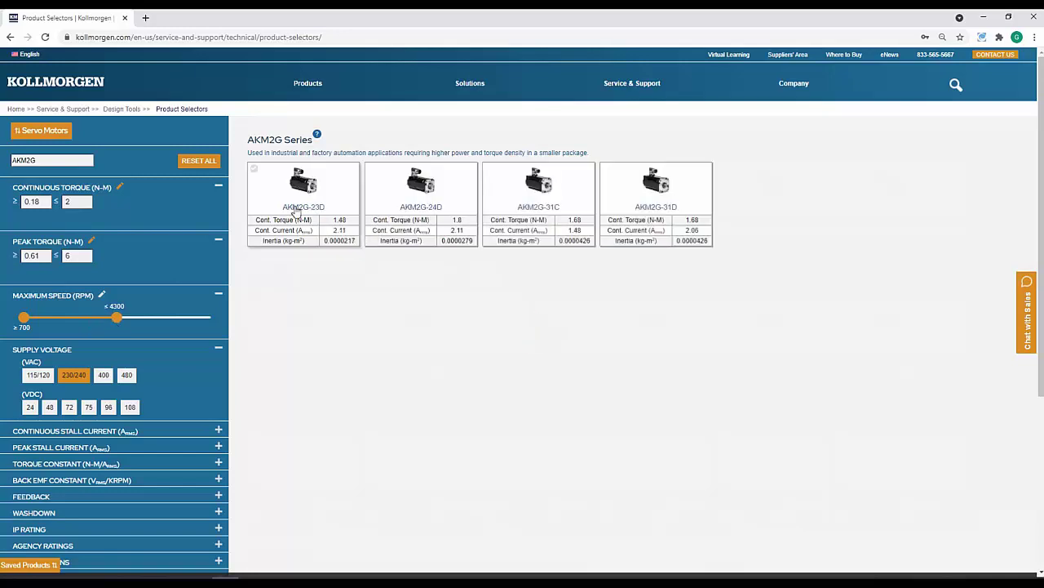
- Save AKM2G-23D, AKM2G-24D and AKM2G-31C, then compare all three side by side
{"action": "left_click", "coordinate": [295, 209]}
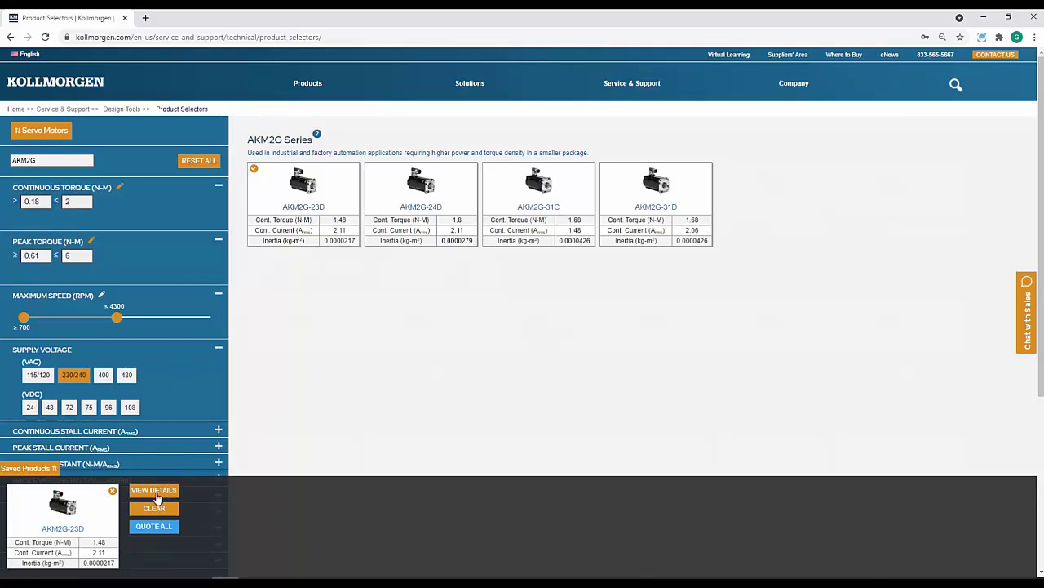
{"action": "left_click", "coordinate": [405, 209]}
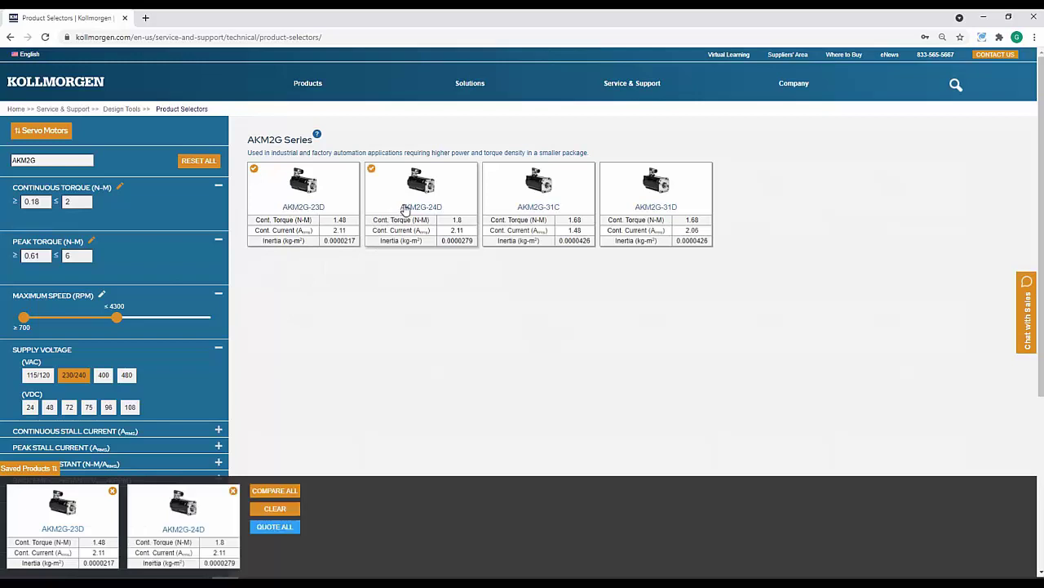
{"action": "left_click", "coordinate": [531, 209]}
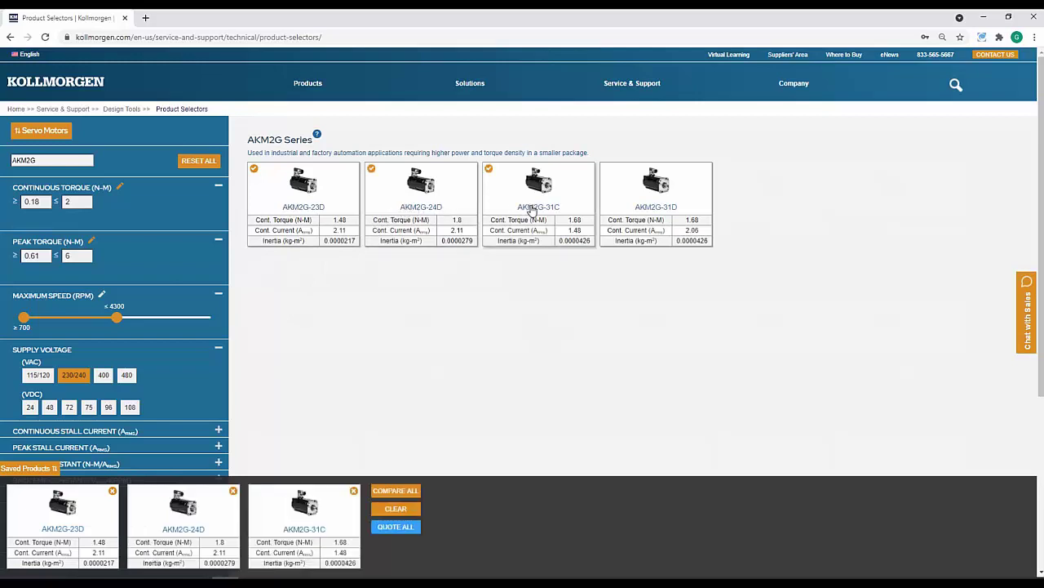
{"action": "left_click", "coordinate": [397, 492]}
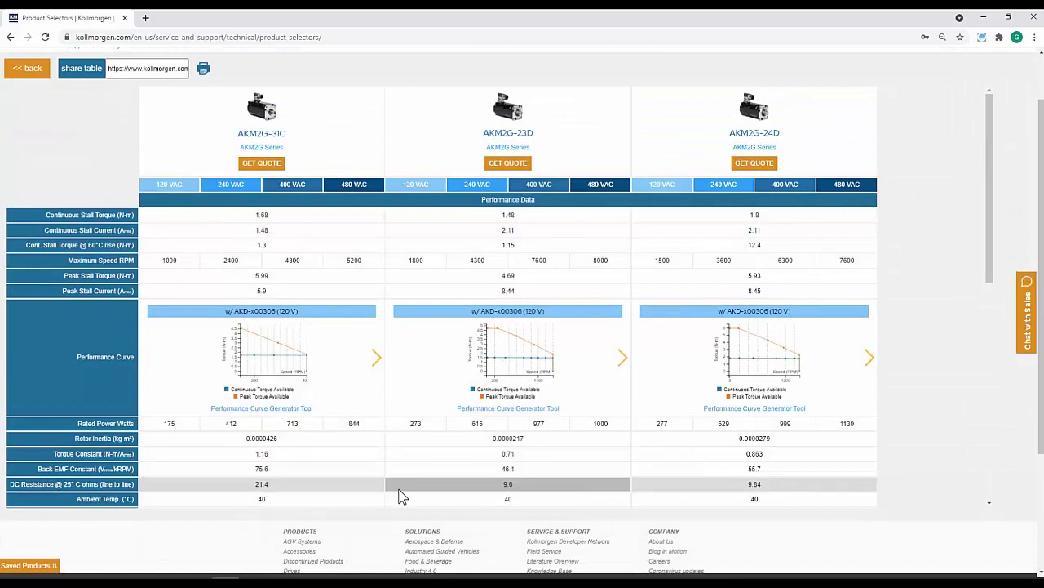
- Copy a shareable comparison link and step AKM2G-23D's performance curve through two voltages
{"action": "left_click", "coordinate": [84, 73]}
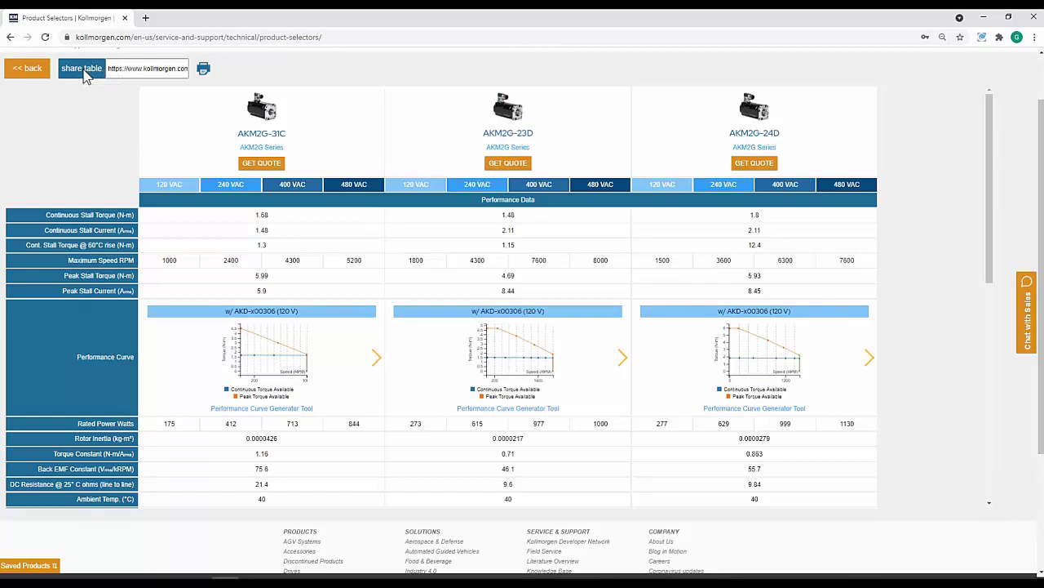
{"action": "left_click", "coordinate": [622, 360]}
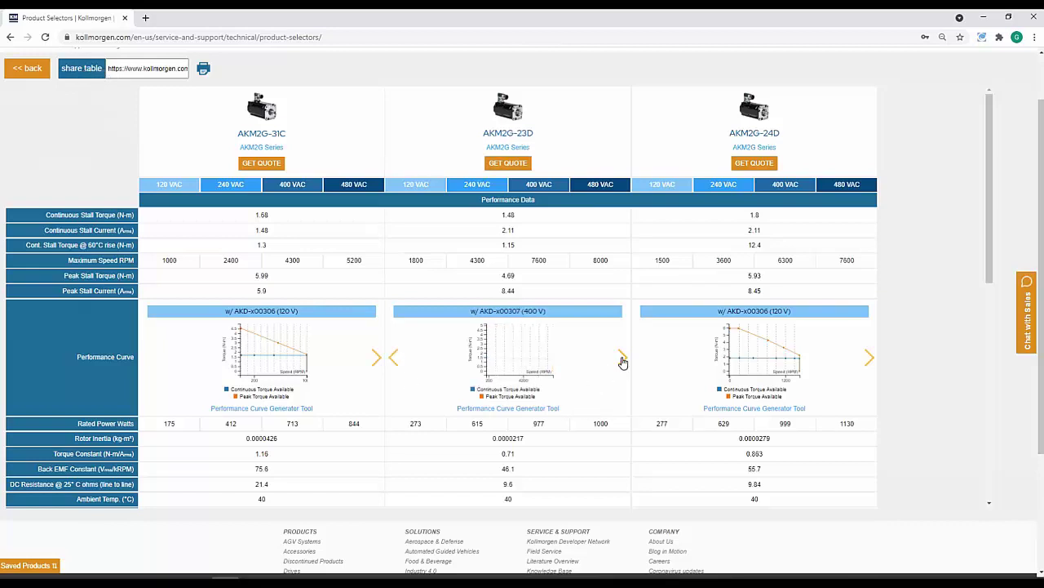
{"action": "left_click", "coordinate": [622, 359]}
- Bring up the comparison table for printing, cancel, and return to the product-type chooser
{"action": "left_click", "coordinate": [203, 69]}
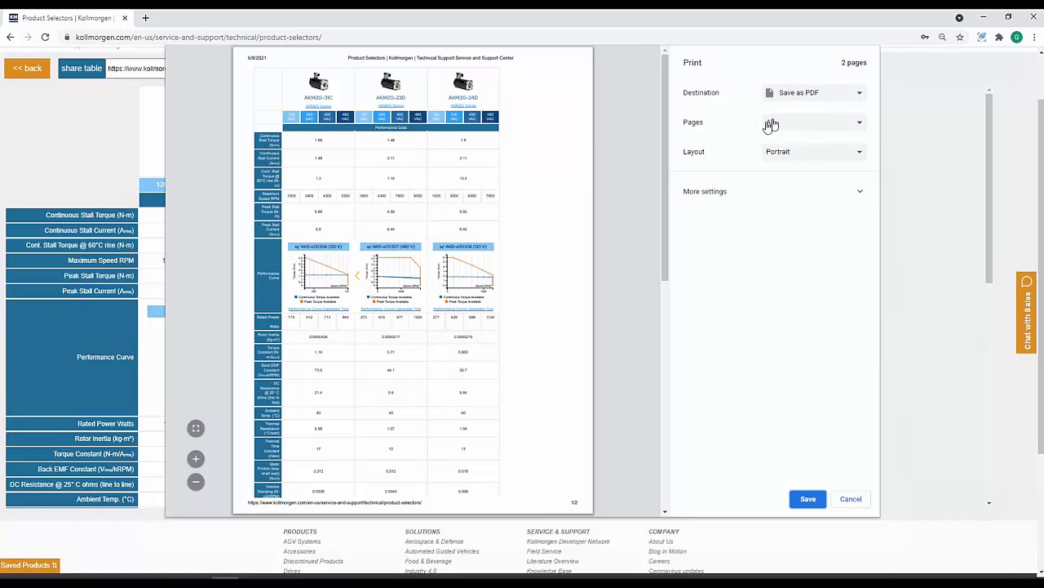
{"action": "key", "text": "Escape"}
{"action": "key", "text": "alt+Left"}
{"action": "left_click", "coordinate": [405, 323]}
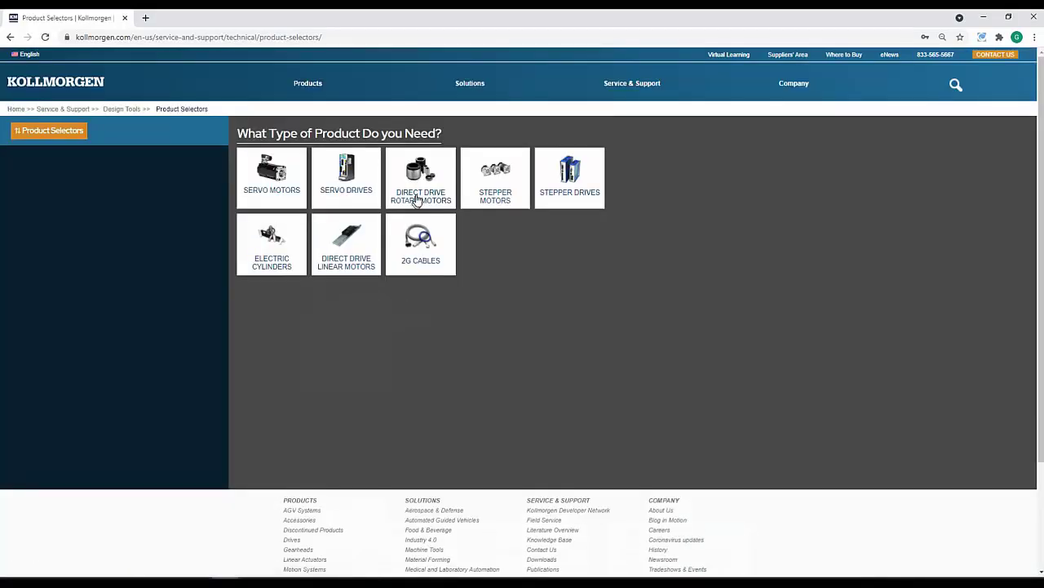
- In Direct Drive Rotary Motors, try each application filter, ending on Load Rides on Machine Bearings
{"action": "left_click", "coordinate": [416, 198]}
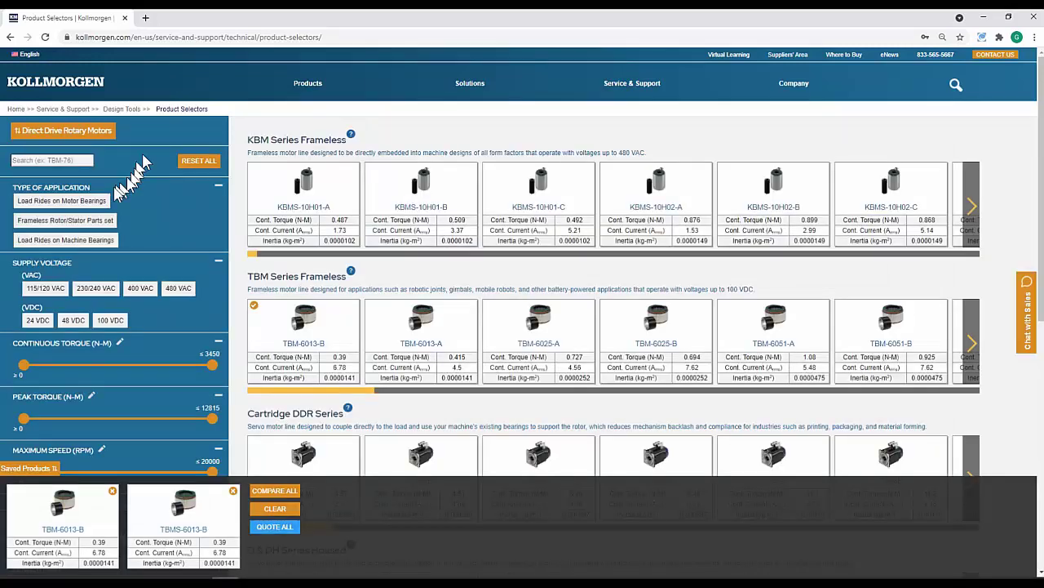
{"action": "left_click", "coordinate": [85, 203]}
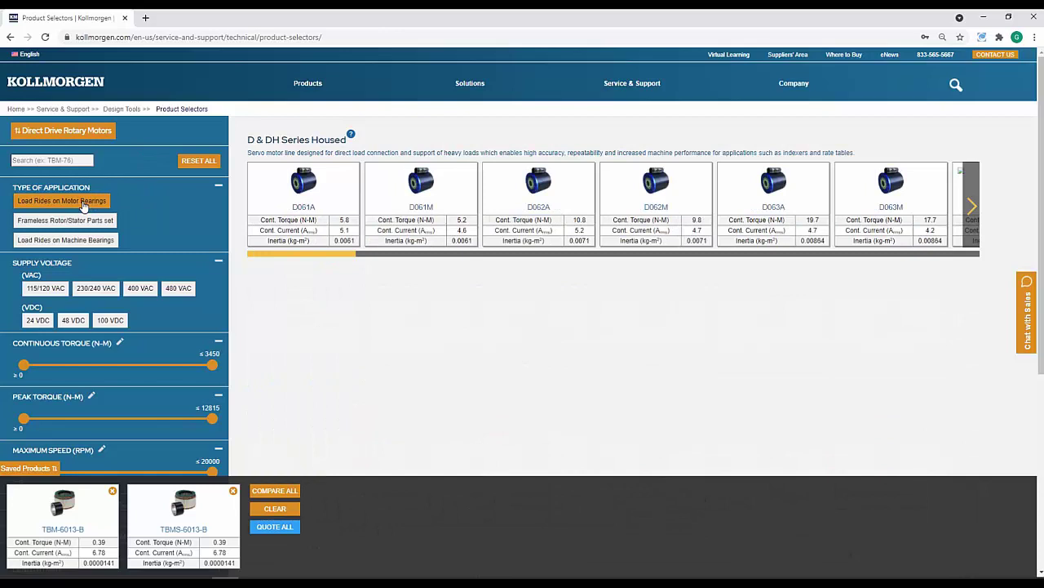
{"action": "left_click", "coordinate": [72, 220]}
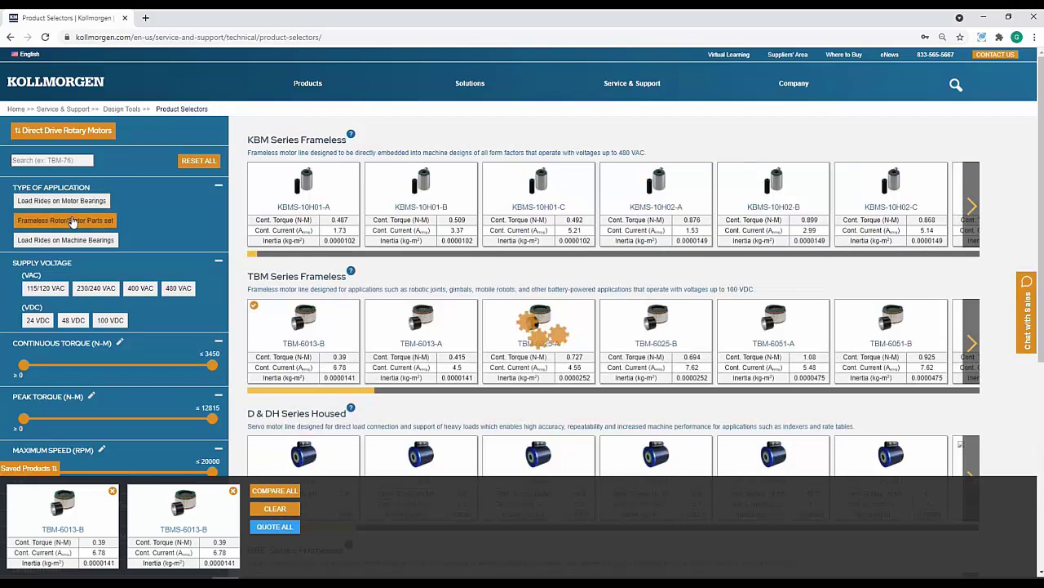
{"action": "left_click", "coordinate": [66, 241]}
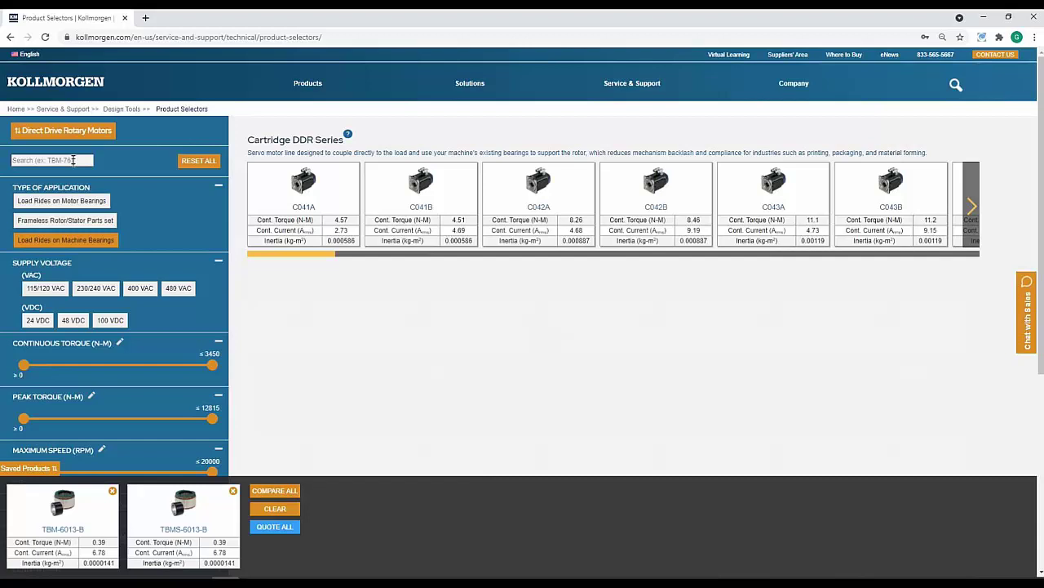
- Search the motor list for part number CH05
{"action": "left_click", "coordinate": [73, 159]}
{"action": "type", "text": "CH"}
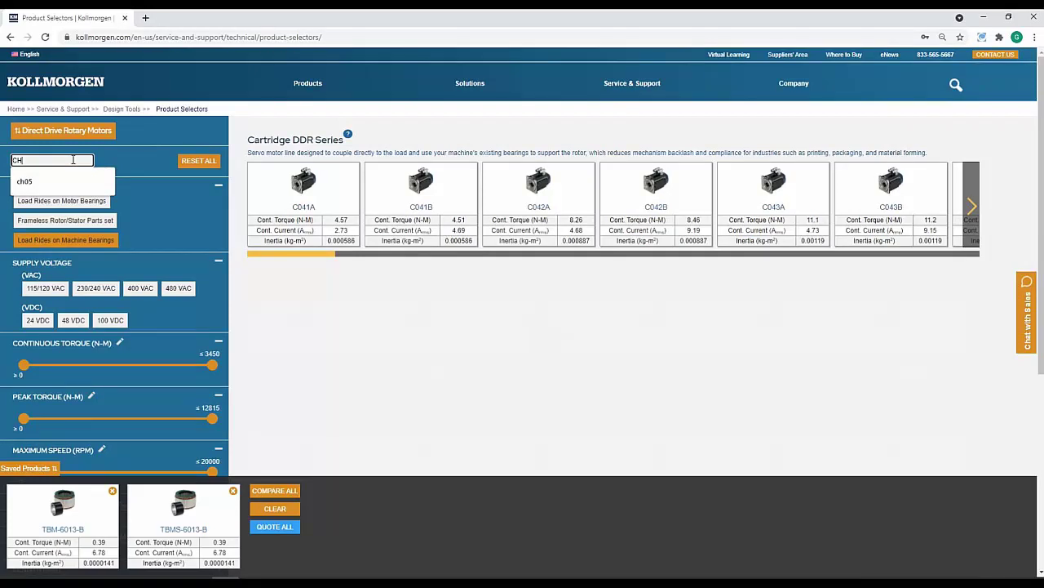
{"action": "type", "text": "05"}
{"action": "key", "text": "Return"}
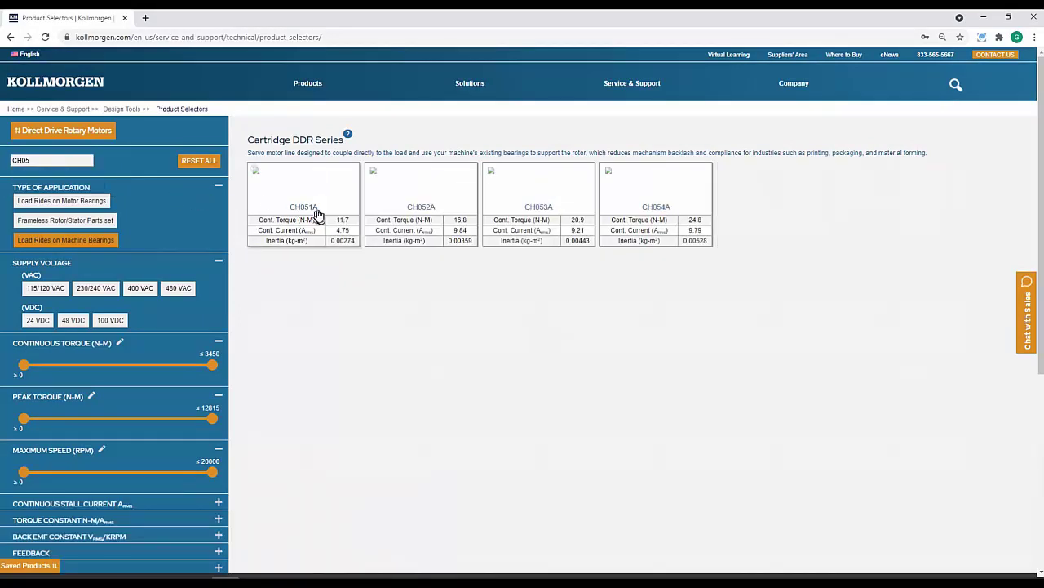
- Save CH051A, CH052A, CH053A and CH054A and request a quote for all of them
{"action": "left_click", "coordinate": [308, 210]}
{"action": "left_click", "coordinate": [430, 209]}
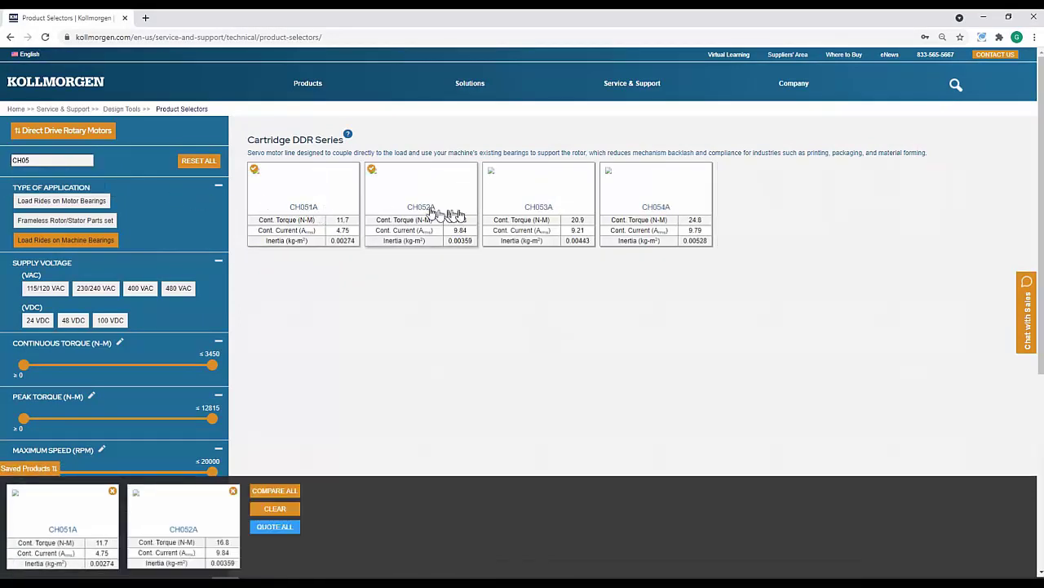
{"action": "left_click", "coordinate": [538, 213]}
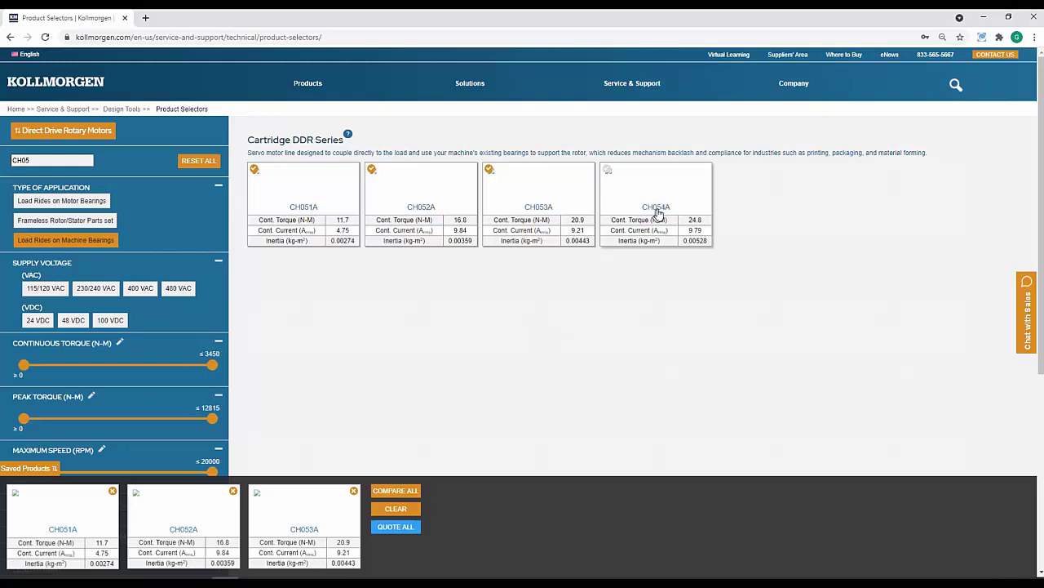
{"action": "left_click", "coordinate": [656, 210]}
{"action": "left_click", "coordinate": [517, 527]}
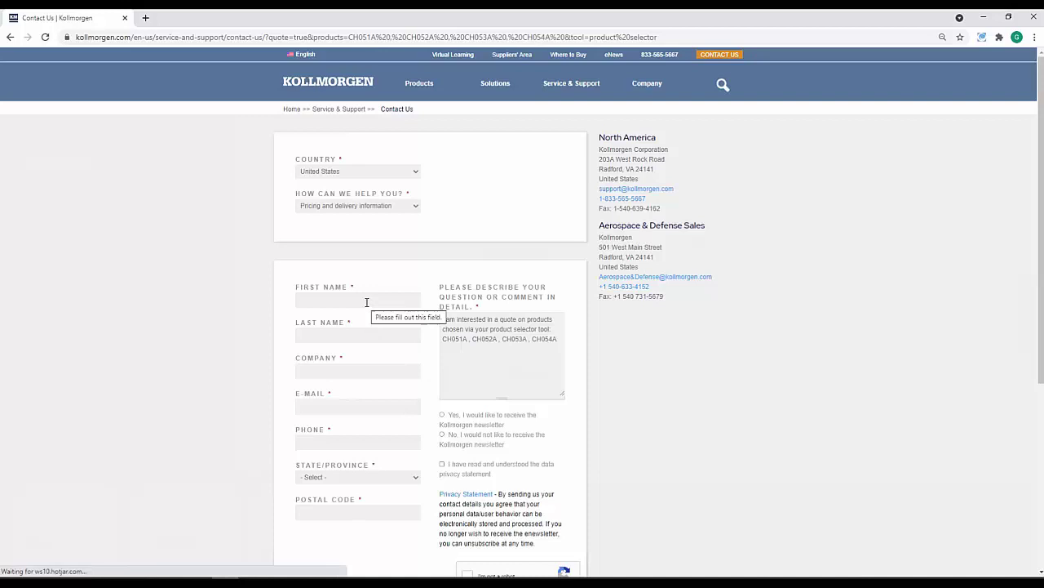
- Add a new comment line: 'PLEASE INCLUDE PRICING FOR DRIVES AND CABLES AS WELL.'
{"action": "left_click", "coordinate": [560, 343]}
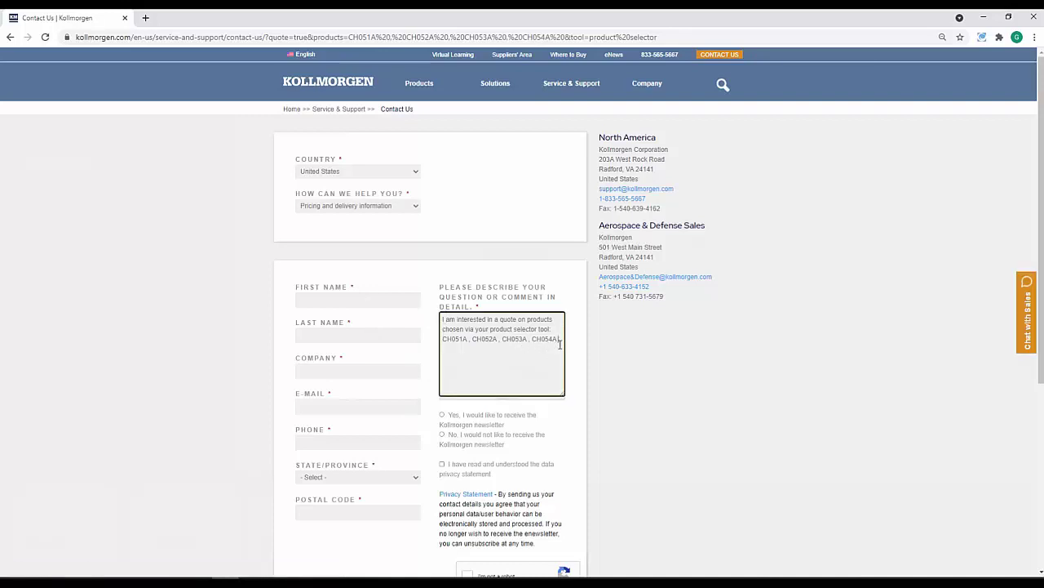
{"action": "key", "text": "Return"}
{"action": "type", "text": "PLEASE IN"}
{"action": "type", "text": "CLUDE PRICING FOR DRIVES "}
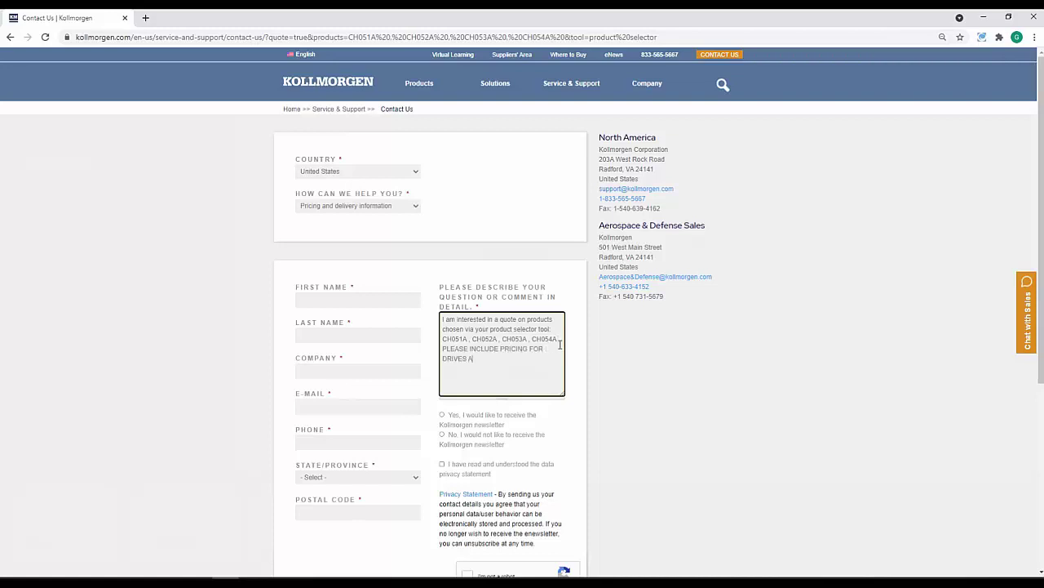
{"action": "type", "text": "AND CABLES AS WELL."}
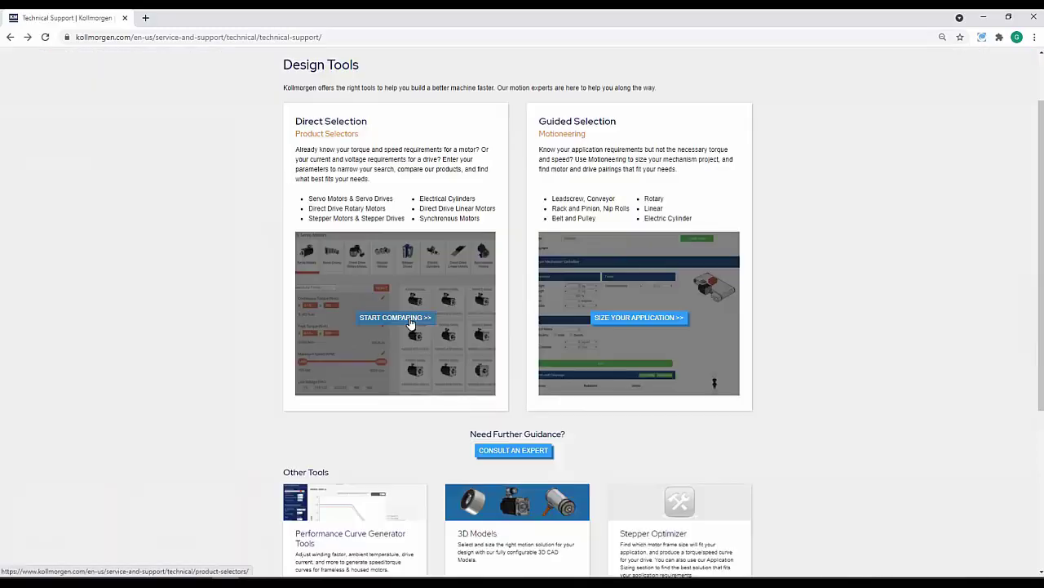
- Open the Direct Drive Rotary Motors selector and filter to frameless rotor/stator parts sets
{"action": "left_click", "coordinate": [415, 323]}
{"action": "left_click", "coordinate": [424, 196]}
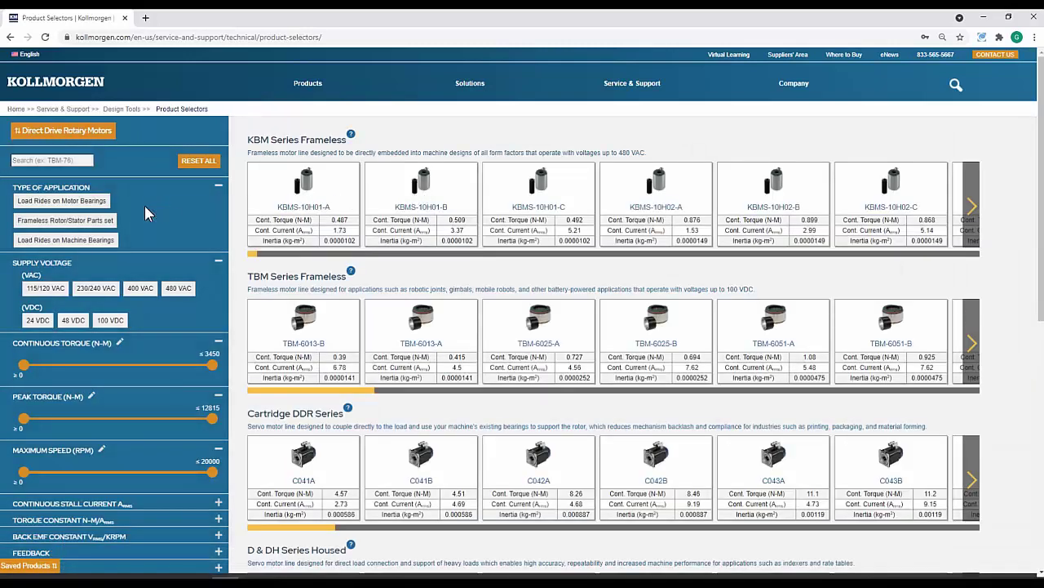
{"action": "left_click", "coordinate": [94, 223]}
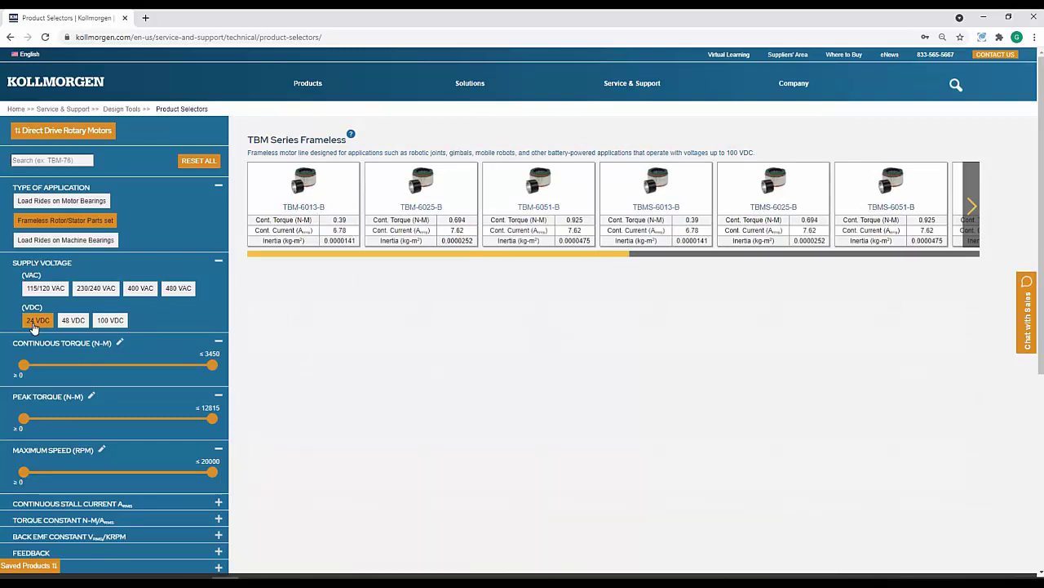
- Collapse the upper filter sections, then cap motor diameter at 65 mm and length at 30 mm
{"action": "left_click", "coordinate": [219, 188]}
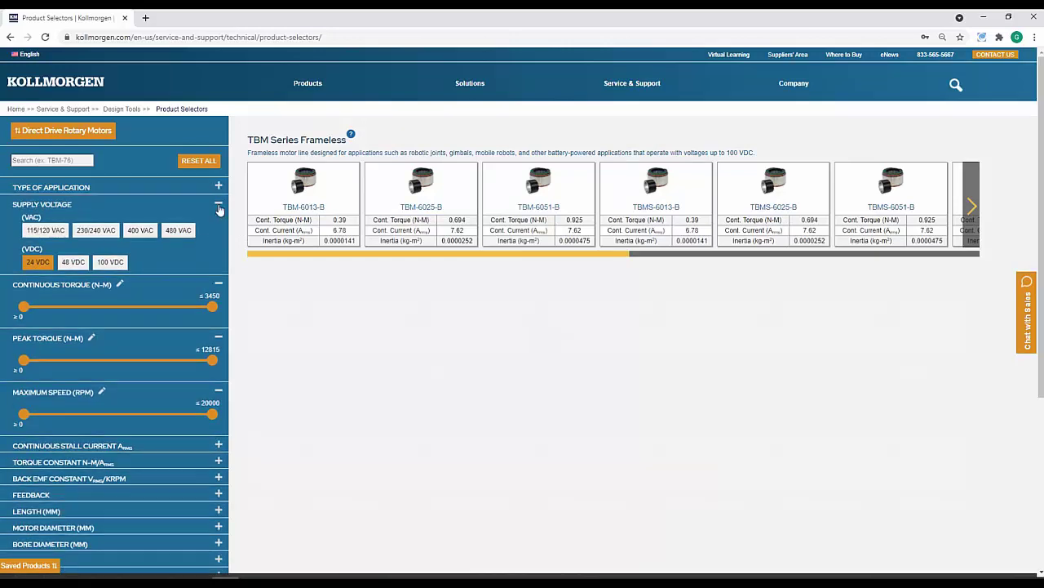
{"action": "left_click", "coordinate": [219, 206]}
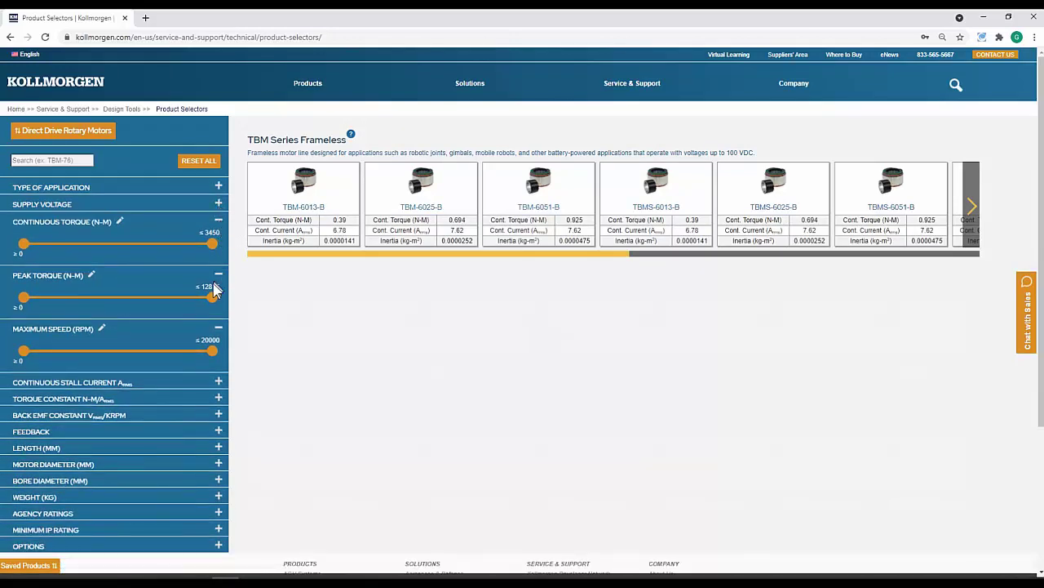
{"action": "left_click", "coordinate": [218, 222]}
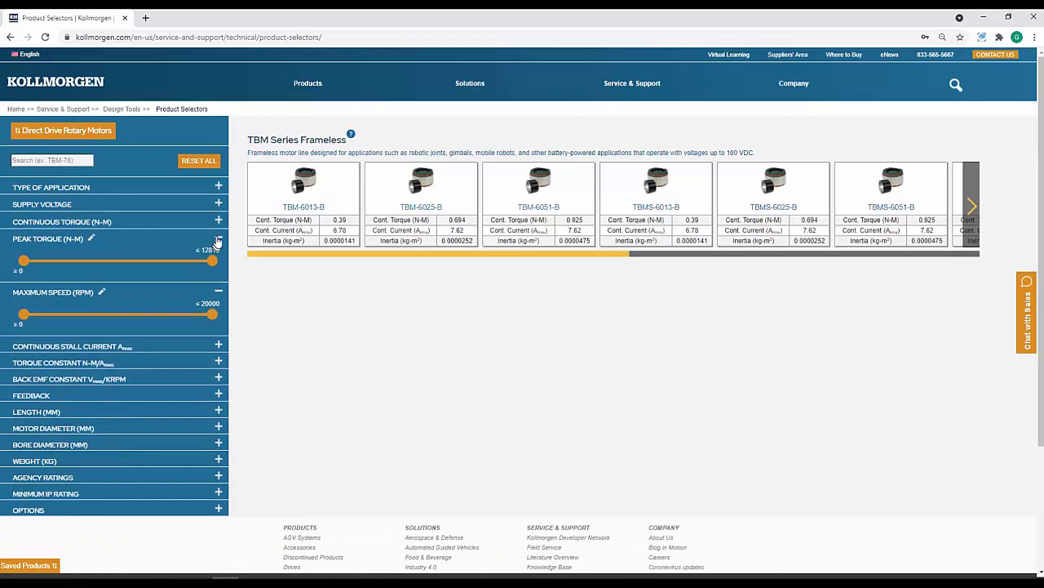
{"action": "left_click", "coordinate": [218, 240]}
{"action": "left_click", "coordinate": [219, 258]}
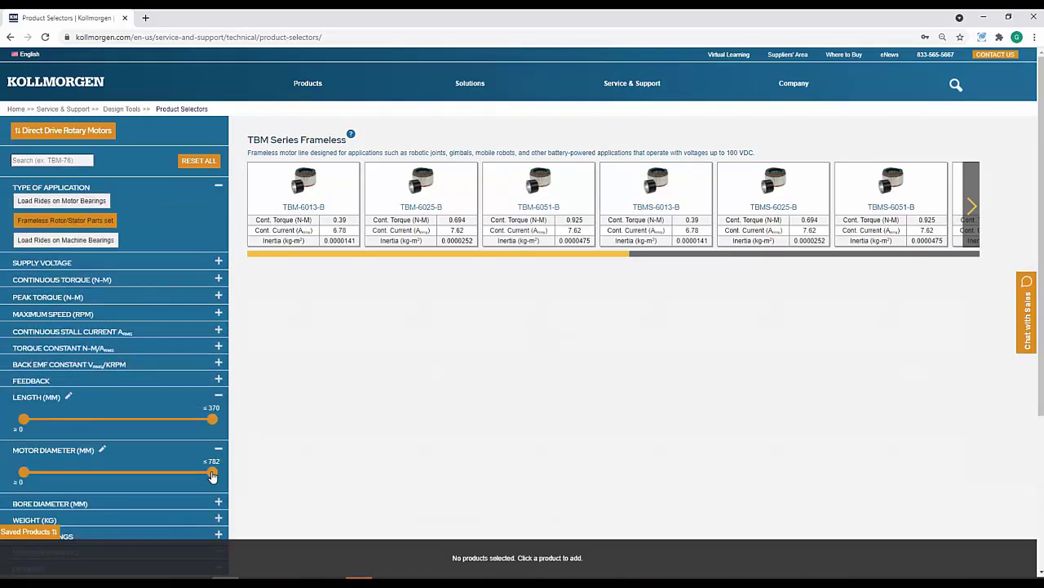
{"action": "left_click_drag", "start_coordinate": [212, 476], "coordinate": [57, 479]}
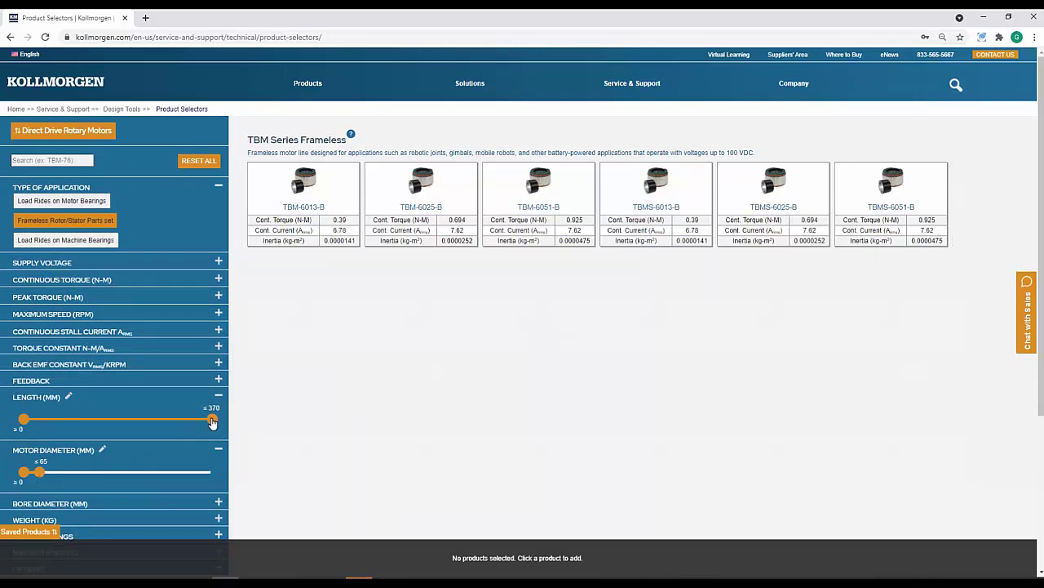
{"action": "left_click_drag", "start_coordinate": [211, 421], "coordinate": [40, 426]}
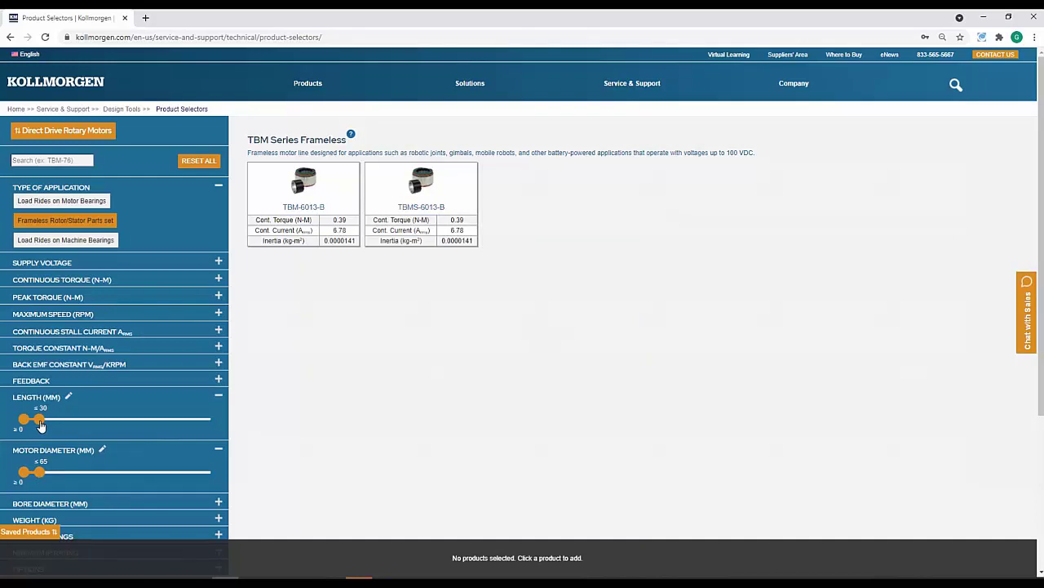
- Save TBM-6013-B and TBMS-6013-B, compare them, and scroll through the comparison table
{"action": "left_click", "coordinate": [289, 211]}
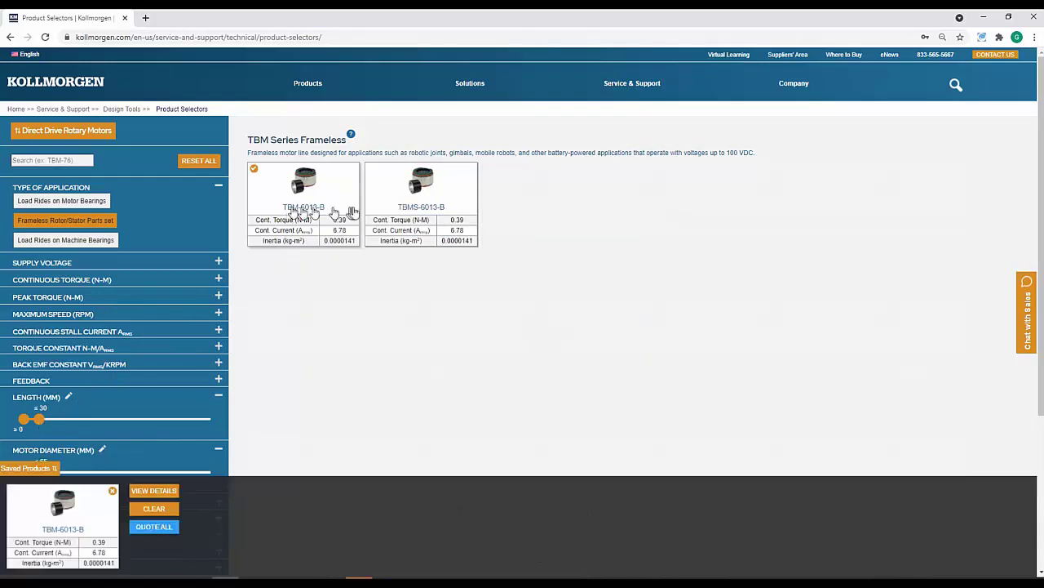
{"action": "left_click", "coordinate": [403, 211]}
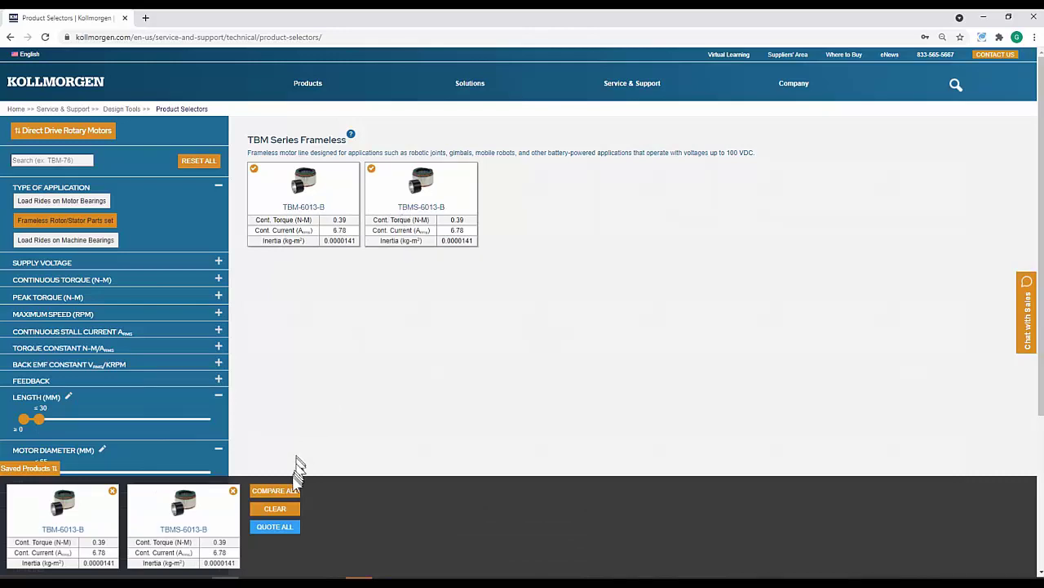
{"action": "left_click", "coordinate": [290, 490]}
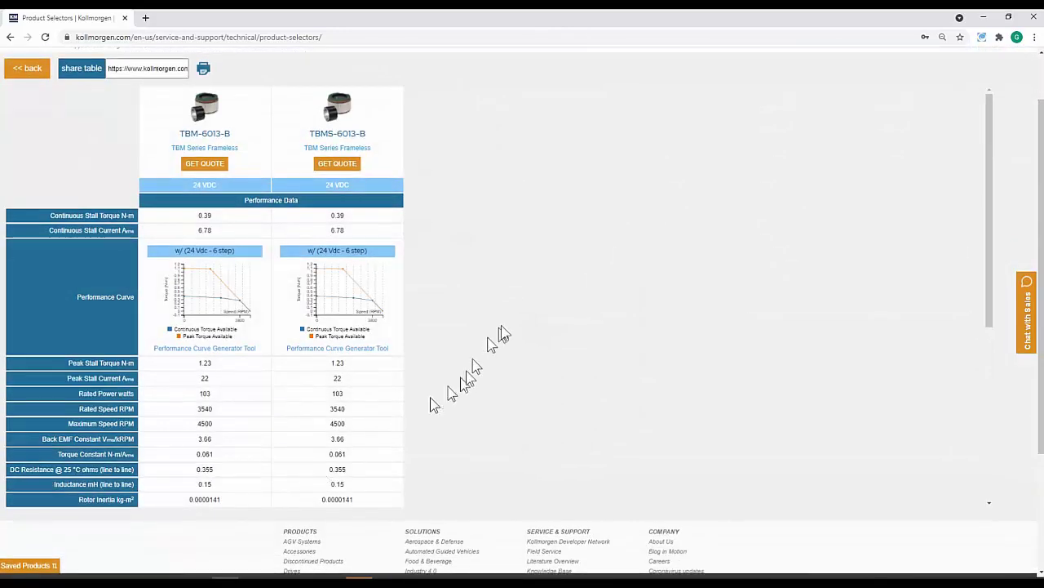
{"action": "scroll", "coordinate": [1012, 245], "scroll_direction": "up", "scroll_amount": 1}
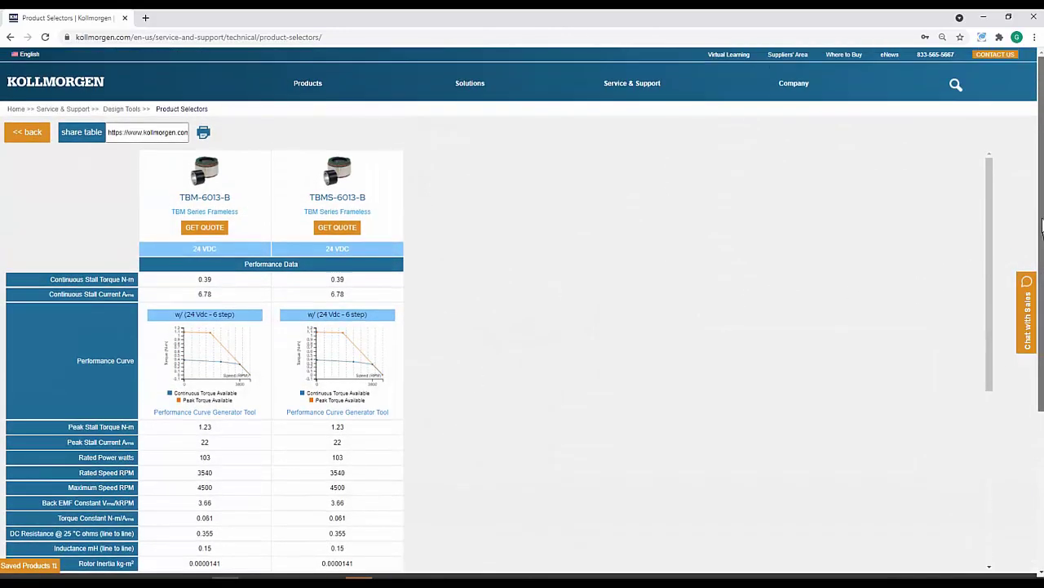
{"action": "scroll", "coordinate": [547, 415], "scroll_direction": "down", "scroll_amount": 1}
{"action": "scroll", "coordinate": [547, 415], "scroll_direction": "down", "scroll_amount": 3}
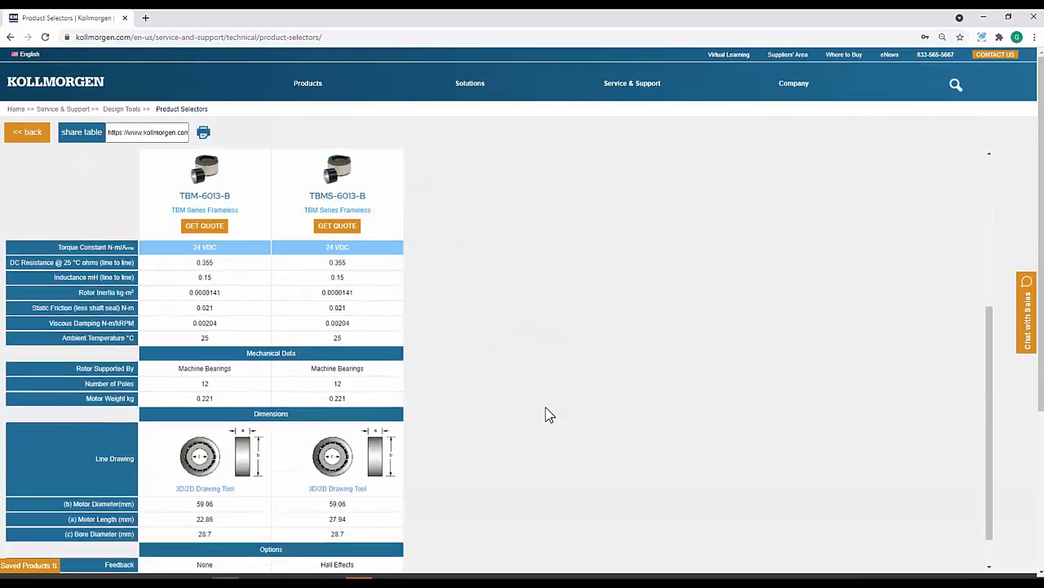
{"action": "scroll", "coordinate": [547, 415], "scroll_direction": "down", "scroll_amount": 1}
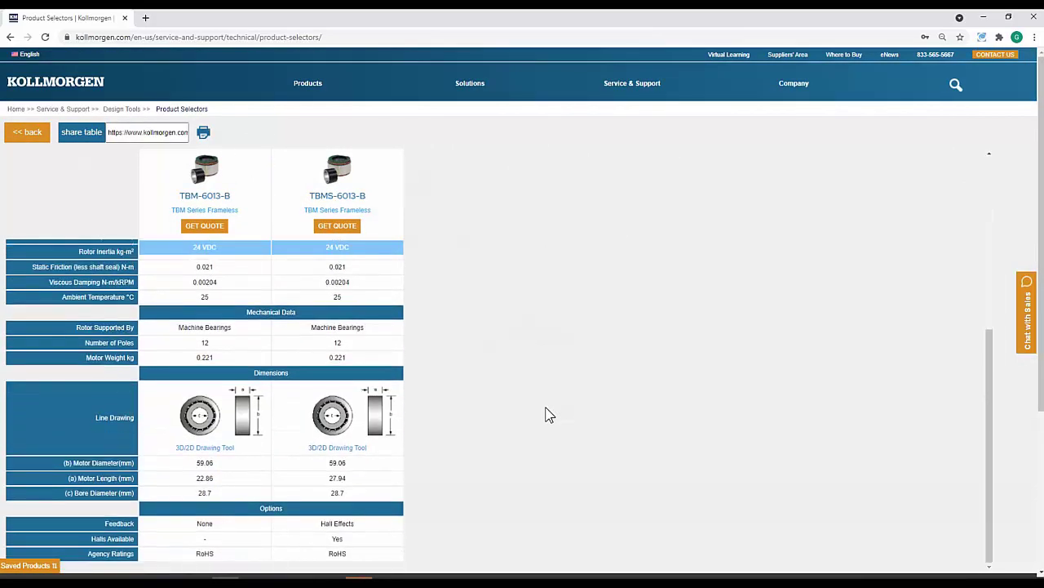